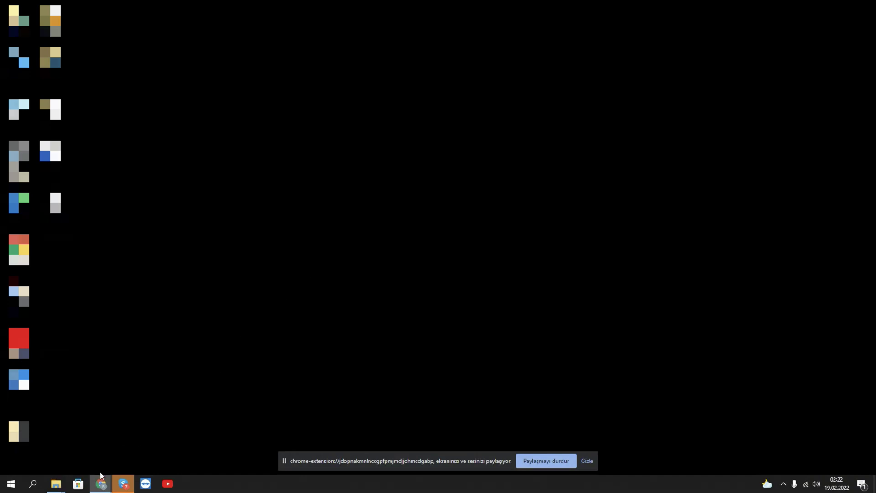
- Switch to Chrome and load the modem's web interface at 192.168.1.1
{"action": "left_click", "coordinate": [101, 483]}
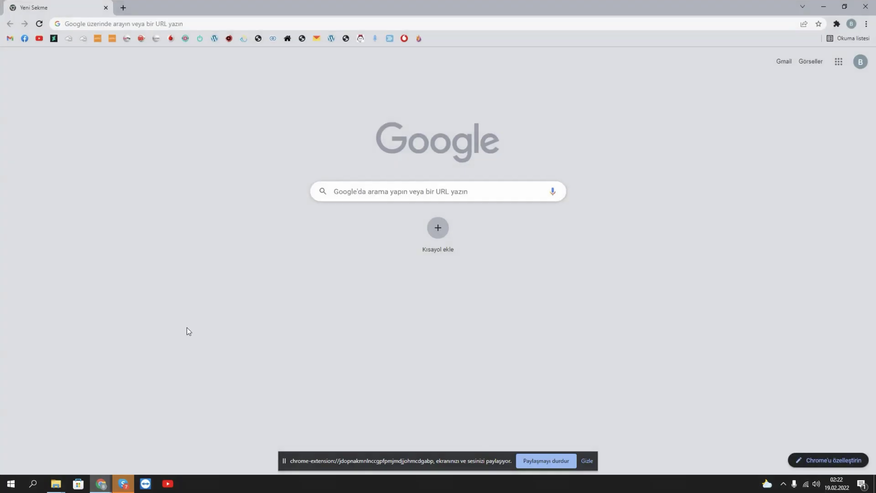
{"action": "left_click", "coordinate": [178, 23]}
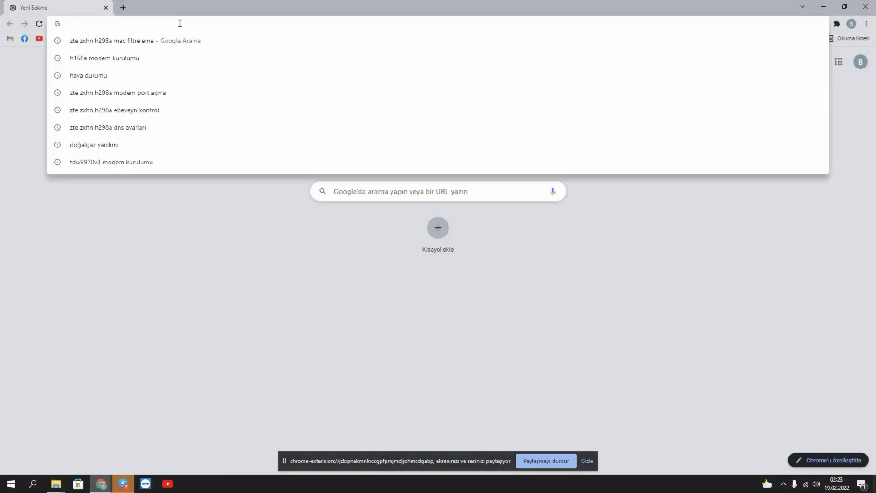
{"action": "type", "text": "192"}
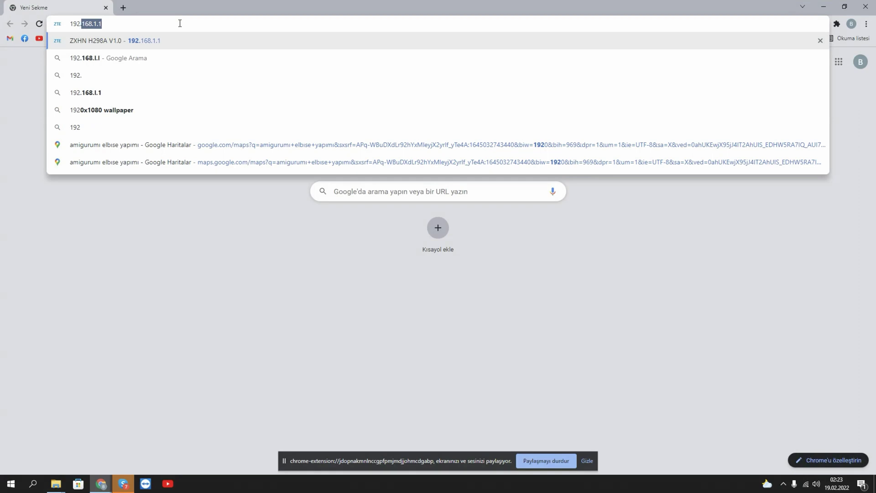
{"action": "type", "text": ".168."}
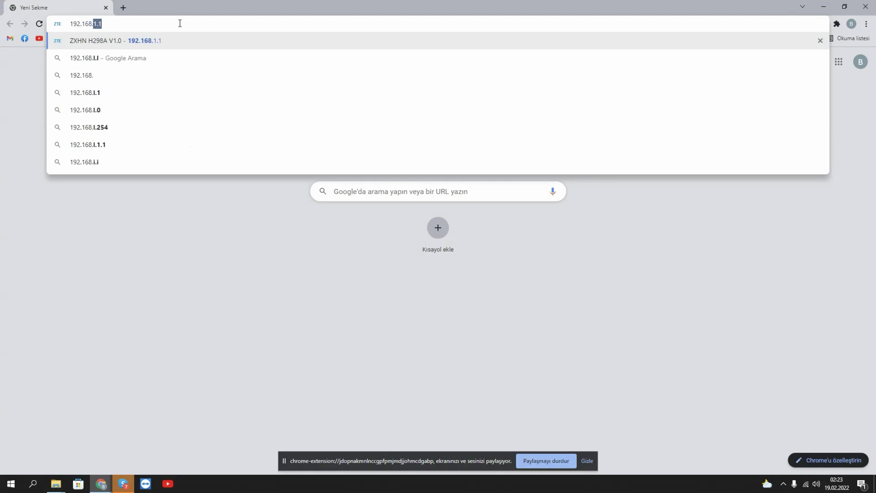
{"action": "type", "text": "1.1"}
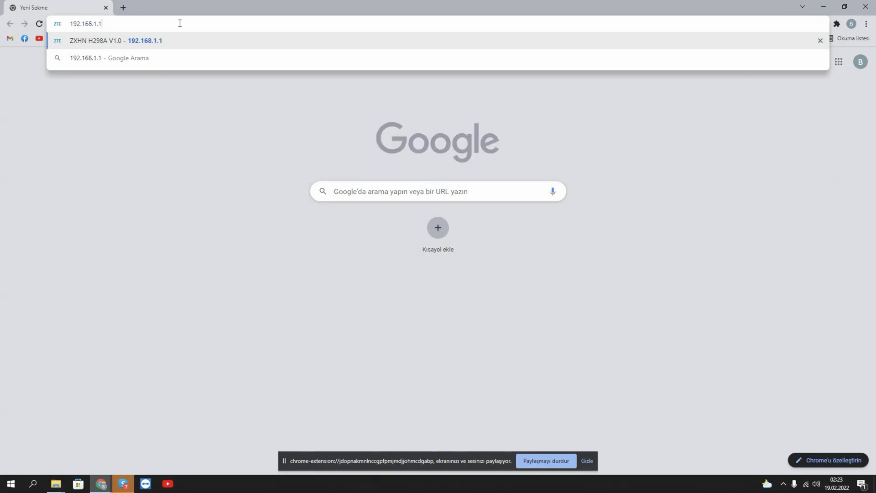
{"action": "key", "text": "Return"}
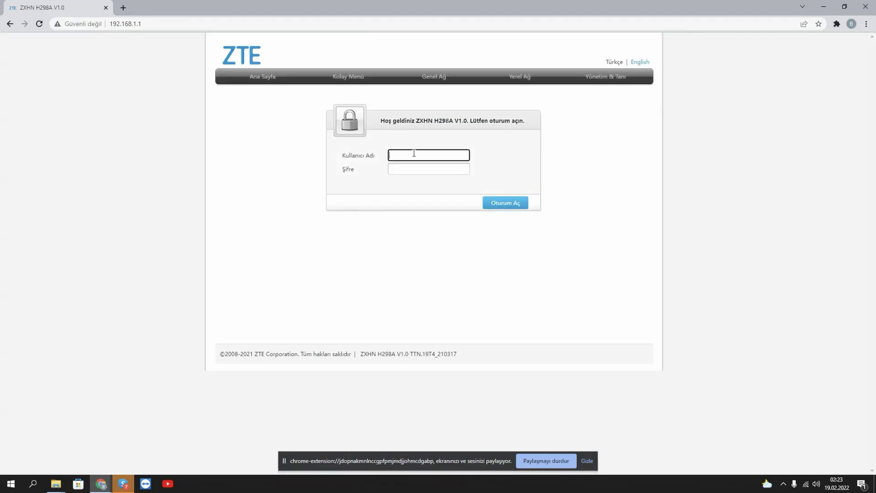
- Sign in to the modem interface with the user name admin and the account password
{"action": "type", "text": "admin"}
{"action": "key", "text": "Tab"}
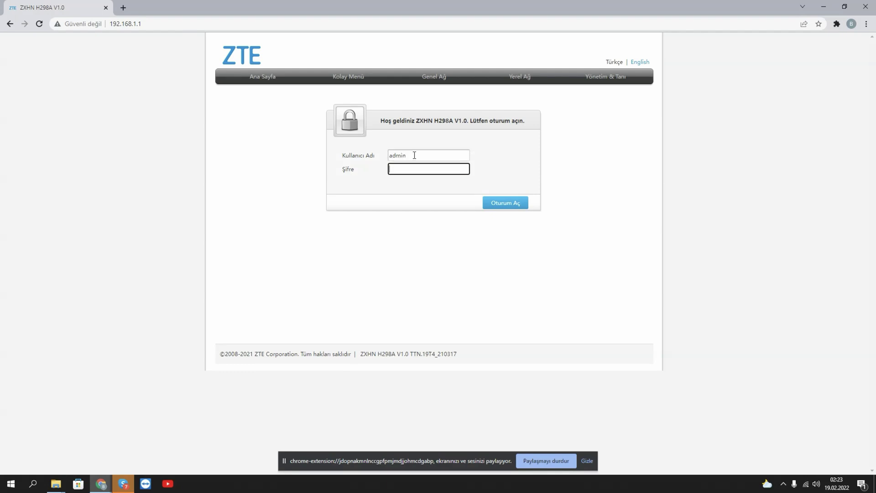
{"action": "type", "text": "•••••"}
{"action": "left_click_drag", "start_coordinate": [413, 169], "coordinate": [362, 172]}
{"action": "left_click", "coordinate": [409, 170]}
{"action": "left_click", "coordinate": [505, 204]}
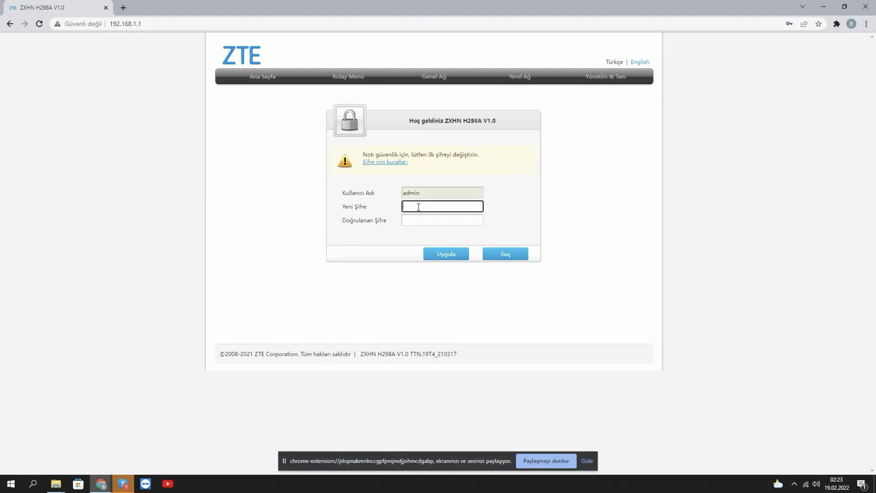
- Skip changing the initial modem password and accept the security confirmation
{"action": "left_click", "coordinate": [418, 221]}
{"action": "left_click", "coordinate": [418, 210]}
{"action": "left_click", "coordinate": [420, 222]}
{"action": "left_click", "coordinate": [416, 205]}
{"action": "left_click", "coordinate": [506, 254]}
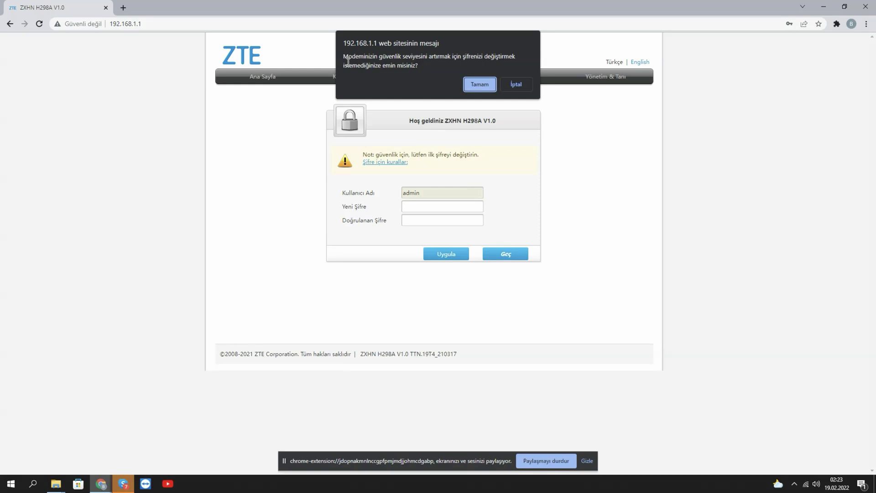
{"action": "left_click_drag", "start_coordinate": [343, 58], "coordinate": [419, 68]}
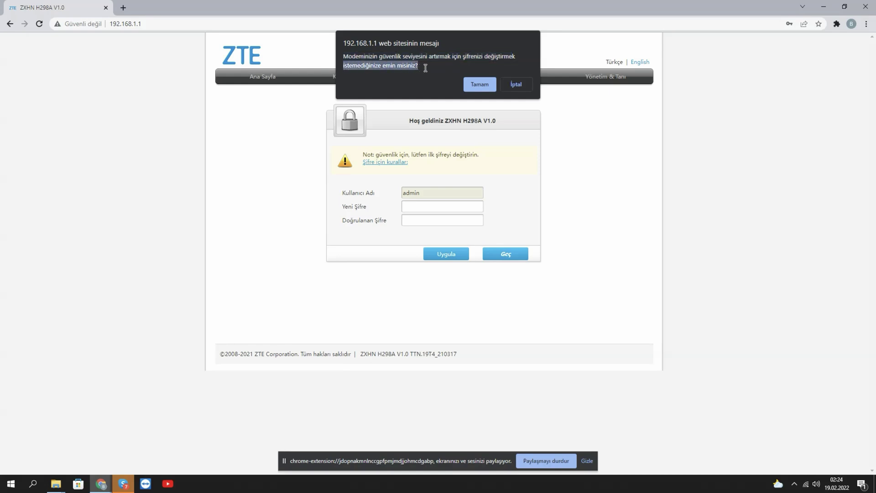
{"action": "left_click", "coordinate": [432, 70]}
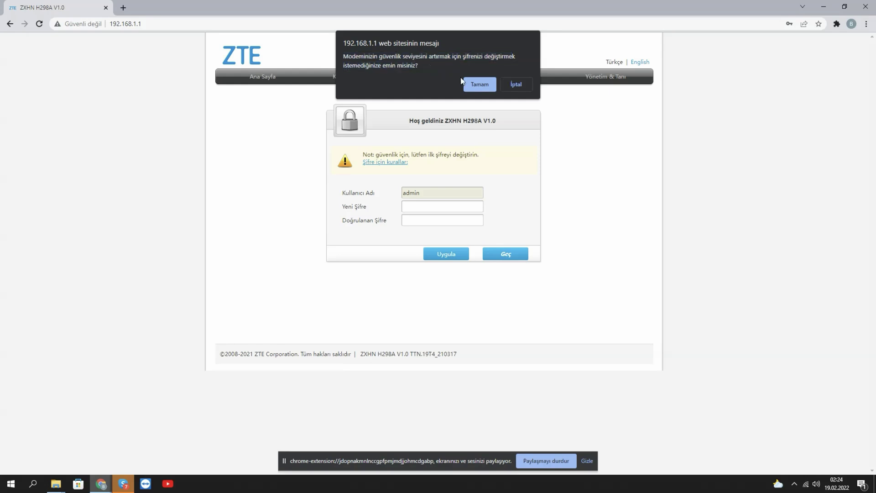
{"action": "left_click", "coordinate": [478, 84]}
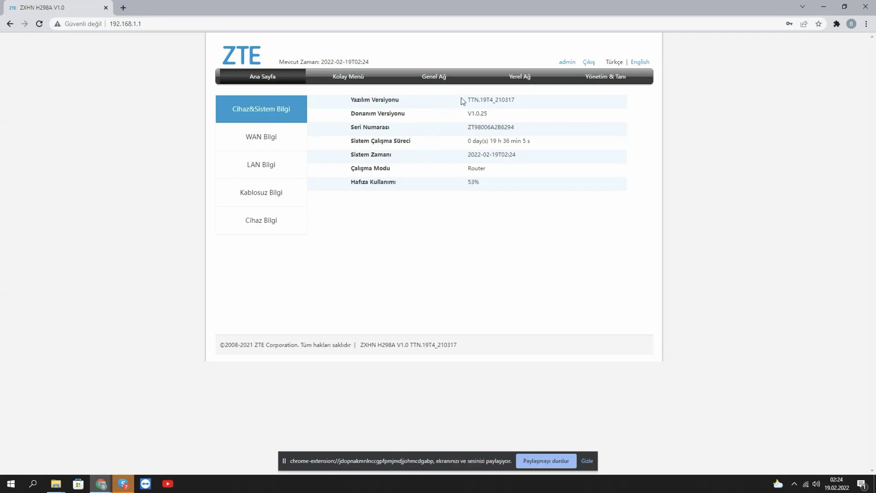
- Go to the Ebeveyn Kontrolleri page within the Güvenlik settings of Genel Ağ
{"action": "left_click", "coordinate": [436, 78]}
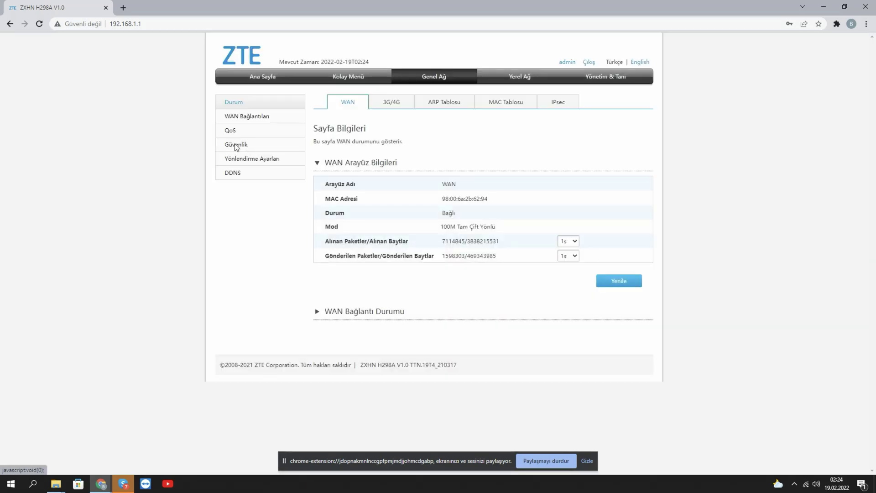
{"action": "left_click", "coordinate": [235, 145]}
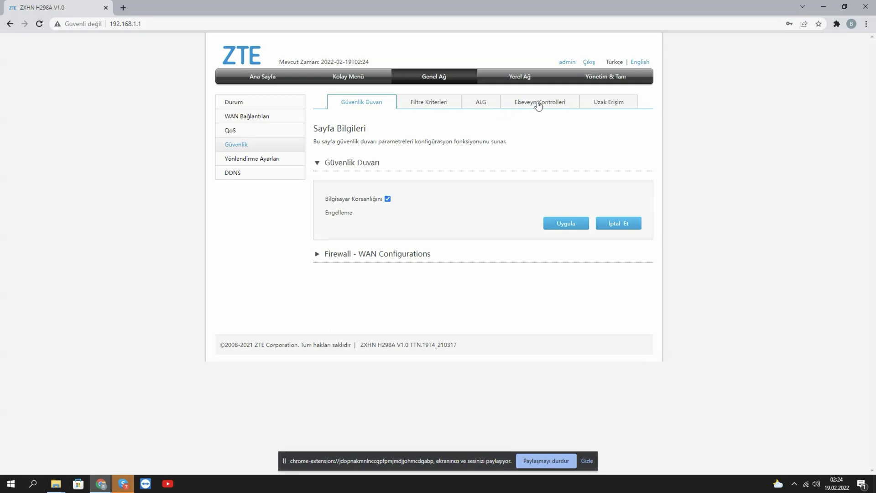
{"action": "left_click", "coordinate": [538, 104]}
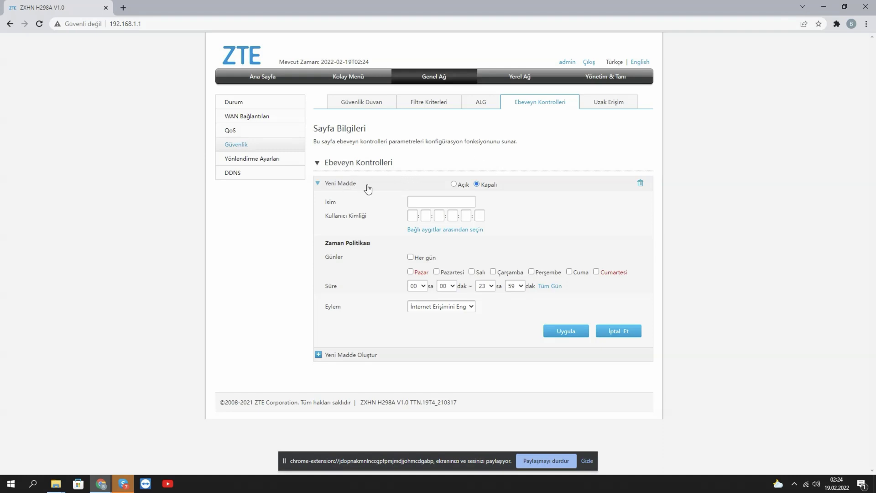
- Set the new parental control entry to Açık and choose the connected device DESKTOP-DCAQFAS as its user identity
{"action": "left_click", "coordinate": [328, 185]}
{"action": "left_click", "coordinate": [340, 187]}
{"action": "left_click", "coordinate": [454, 184]}
{"action": "left_click", "coordinate": [429, 202]}
{"action": "left_click_drag", "start_coordinate": [394, 165], "coordinate": [319, 168]}
{"action": "left_click", "coordinate": [319, 165]}
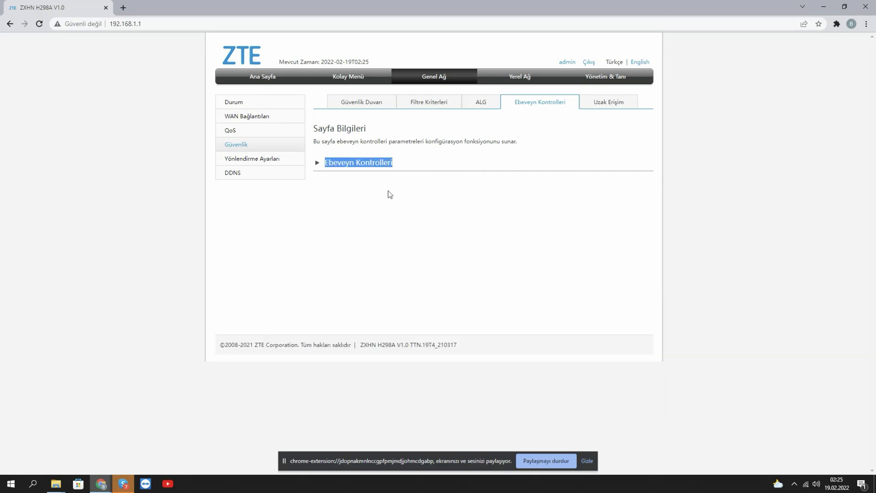
{"action": "left_click", "coordinate": [377, 168]}
{"action": "left_click", "coordinate": [384, 207]}
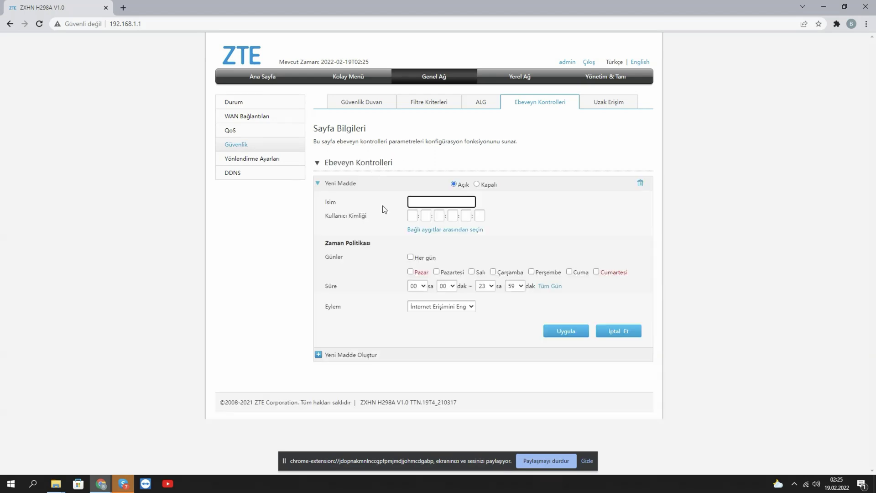
{"action": "left_click", "coordinate": [433, 232]}
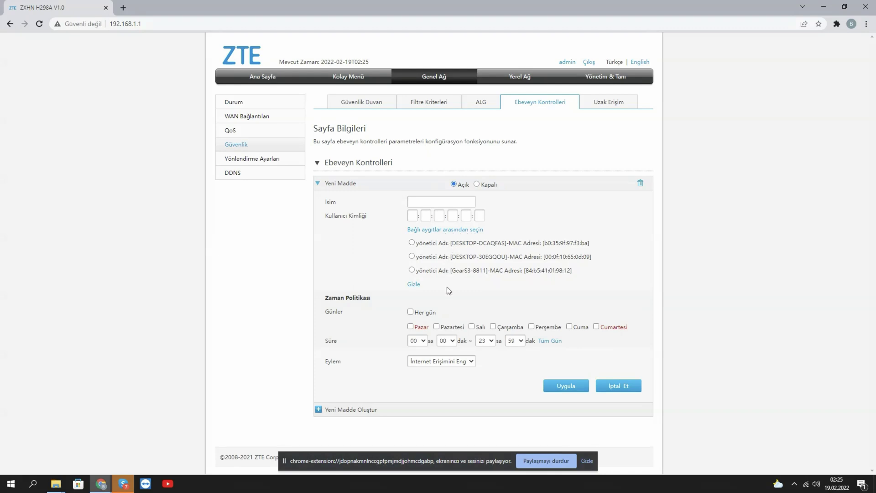
{"action": "left_click", "coordinate": [412, 243]}
- Select only Cuma and Cumartesi as the active days of the entry's time policy
{"action": "left_click", "coordinate": [410, 312]}
{"action": "left_click", "coordinate": [415, 313]}
{"action": "left_click", "coordinate": [436, 326]}
{"action": "left_click", "coordinate": [496, 328]}
{"action": "left_click", "coordinate": [532, 326]}
{"action": "left_click", "coordinate": [570, 326]}
{"action": "left_click", "coordinate": [436, 326]}
{"action": "left_click", "coordinate": [471, 327]}
{"action": "left_click", "coordinate": [532, 326]}
{"action": "left_click", "coordinate": [570, 326]}
{"action": "left_click", "coordinate": [570, 326]}
{"action": "left_click", "coordinate": [596, 326]}
- Set the time policy's start hour to 18 and its end time to 08:00
{"action": "left_click", "coordinate": [424, 342]}
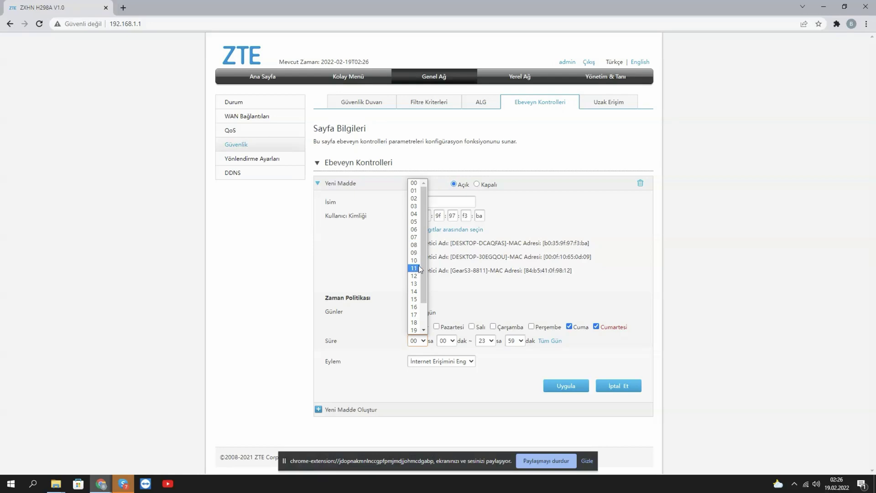
{"action": "left_click_drag", "start_coordinate": [421, 262], "coordinate": [422, 301]}
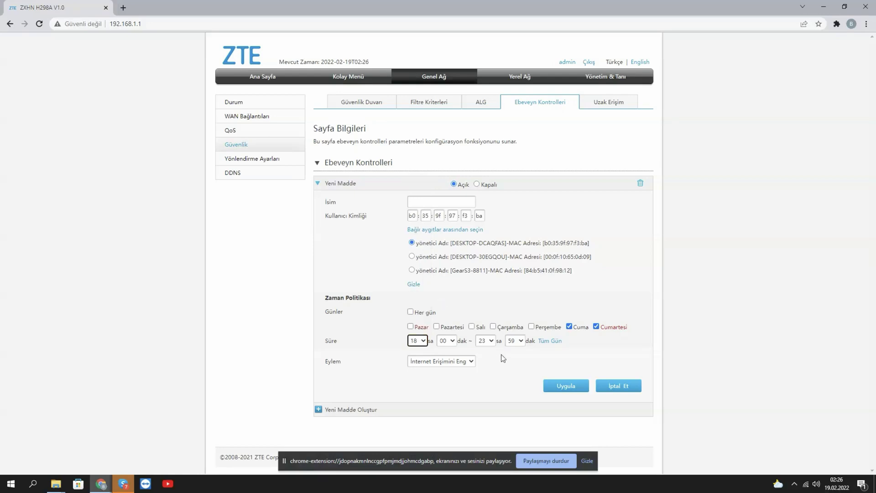
{"action": "left_click", "coordinate": [491, 340]}
{"action": "scroll", "coordinate": [484, 255], "scroll_direction": "up", "scroll_amount": 2}
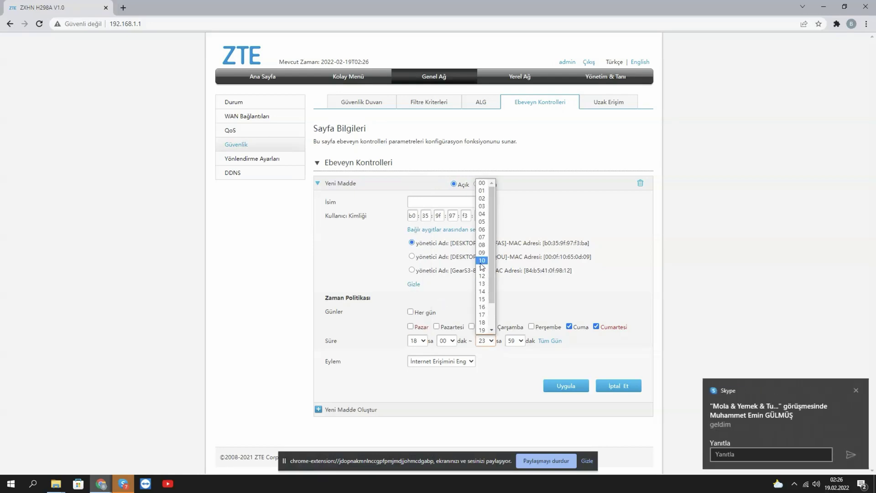
{"action": "left_click", "coordinate": [482, 244]}
{"action": "left_click", "coordinate": [520, 341]}
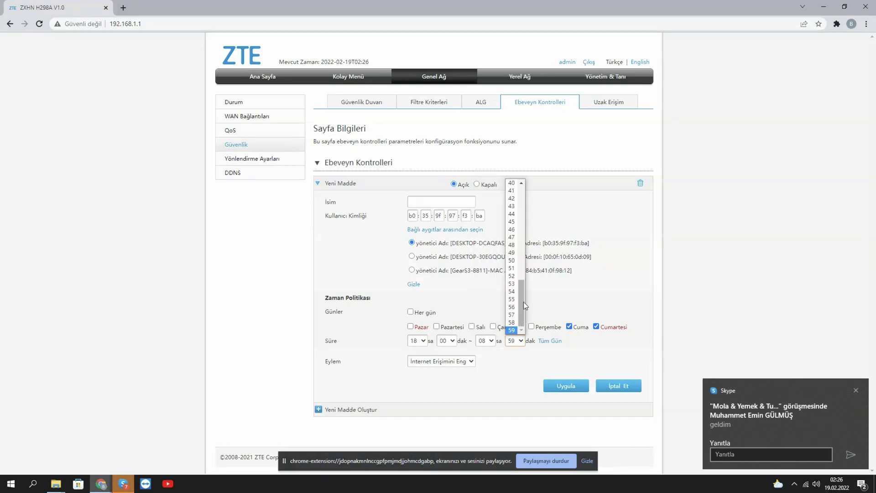
{"action": "scroll", "coordinate": [521, 306], "scroll_direction": "up", "scroll_amount": 10}
{"action": "left_click", "coordinate": [511, 183]}
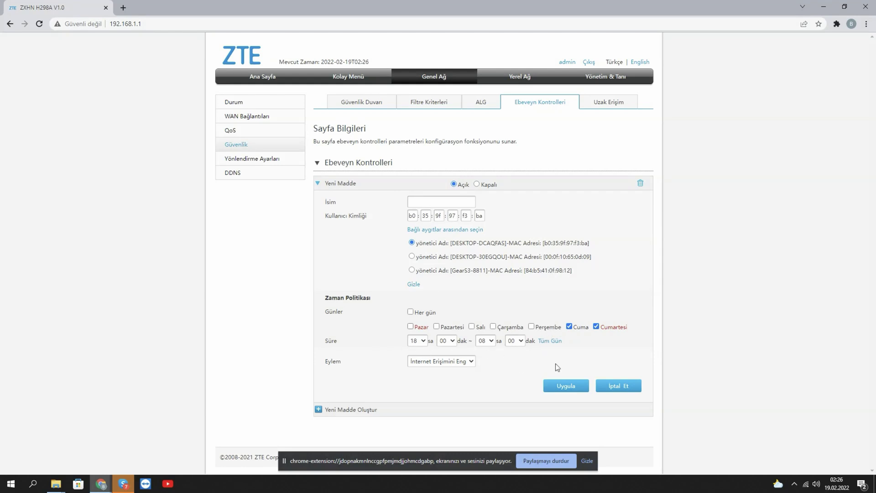
- Choose İnternet Erişimini Engelle as the action of the parental control entry
{"action": "left_click", "coordinate": [454, 368]}
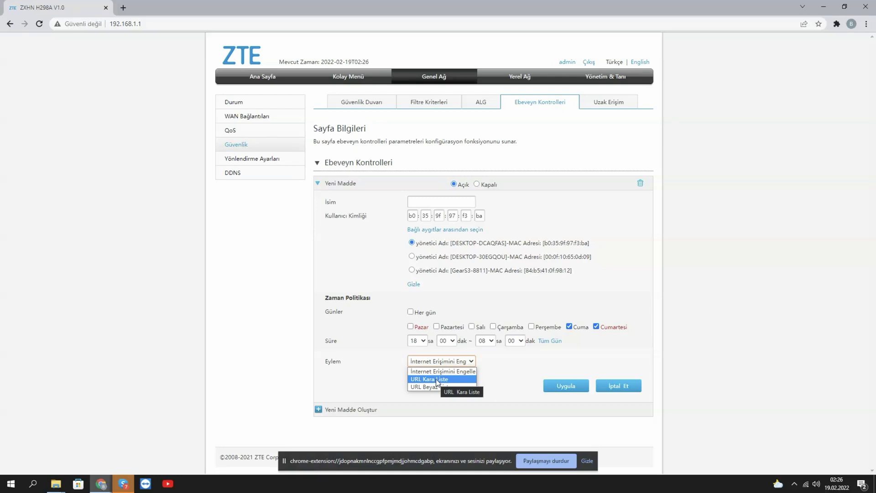
{"action": "left_click", "coordinate": [439, 373]}
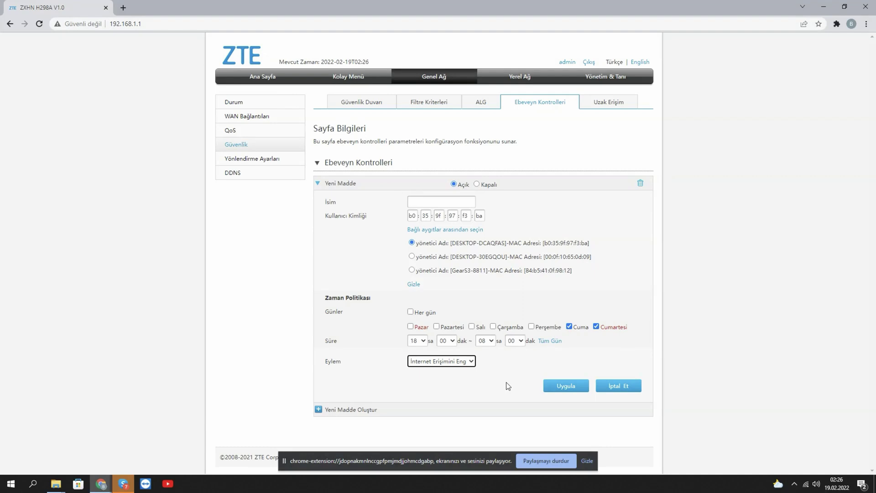
{"action": "left_click", "coordinate": [489, 375]}
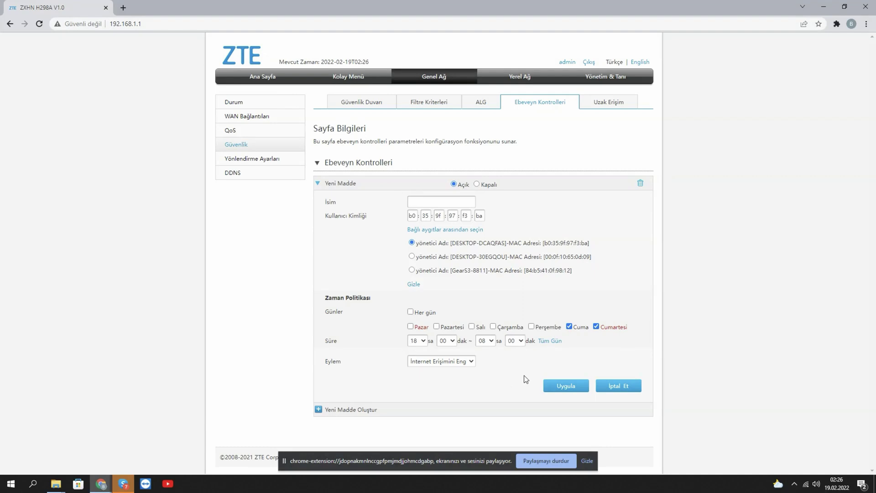